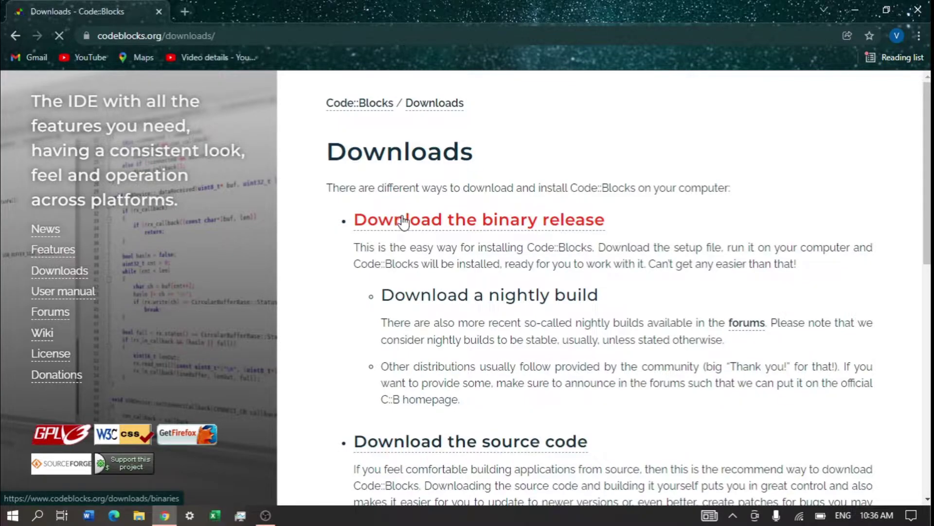
Look over the download options and open the binary release page
{"action": "scroll", "coordinate": [401, 219], "scroll_direction": "down", "scroll_amount": 5}
{"action": "scroll", "coordinate": [405, 218], "scroll_direction": "down", "scroll_amount": 3}
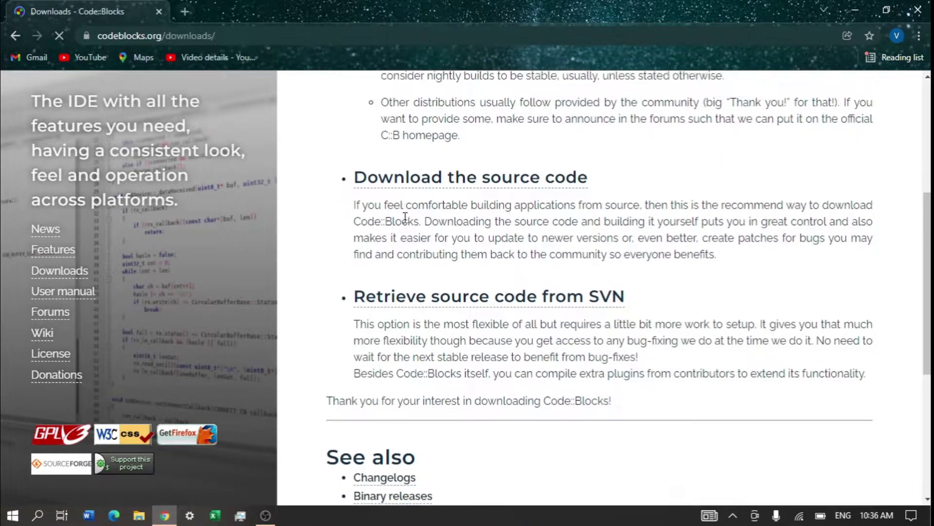
{"action": "scroll", "coordinate": [405, 224], "scroll_direction": "up", "scroll_amount": 7}
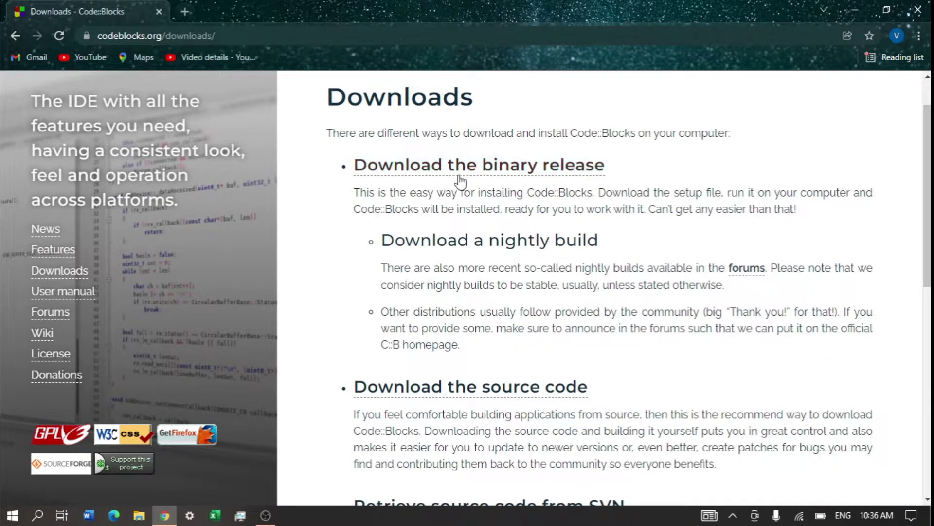
{"action": "left_click", "coordinate": [444, 165]}
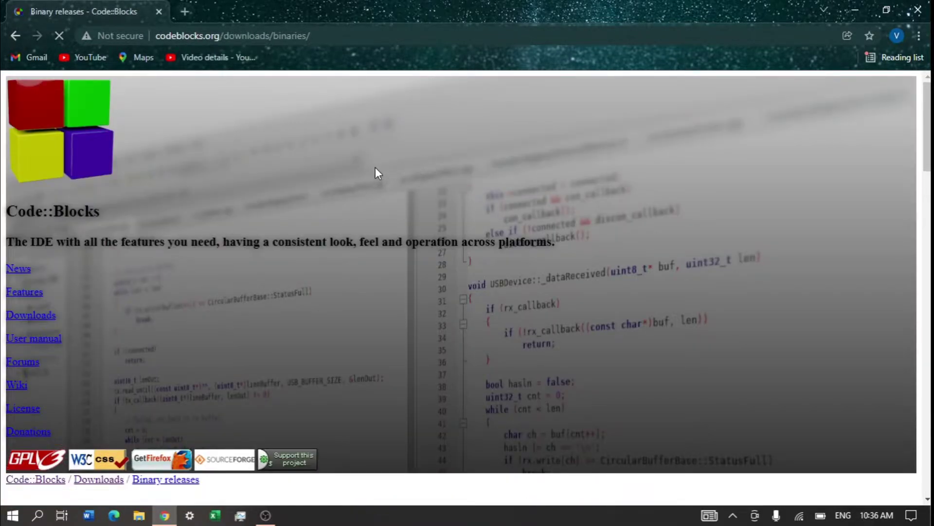
Download codeblocks-20.03-setup.exe for Microsoft Windows from FossHUB
{"action": "scroll", "coordinate": [235, 300], "scroll_direction": "down", "scroll_amount": 5}
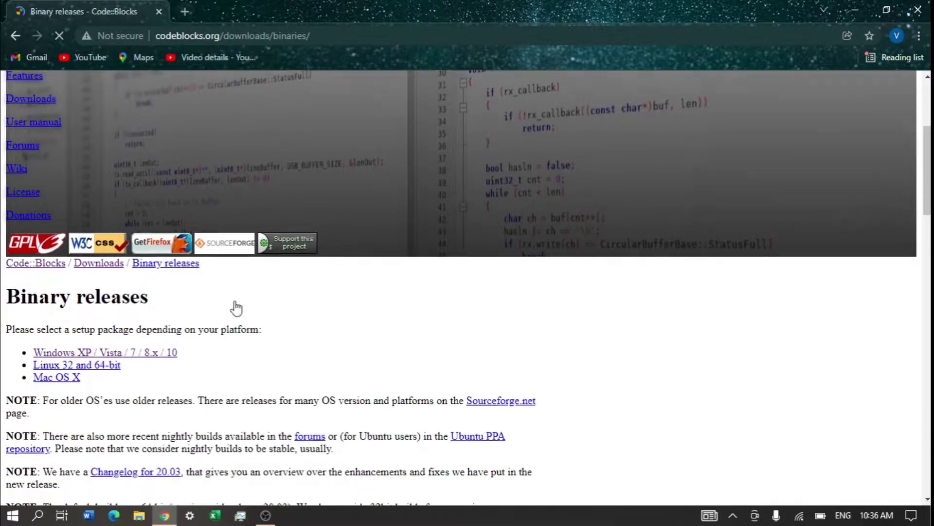
{"action": "scroll", "coordinate": [236, 301], "scroll_direction": "down", "scroll_amount": 6}
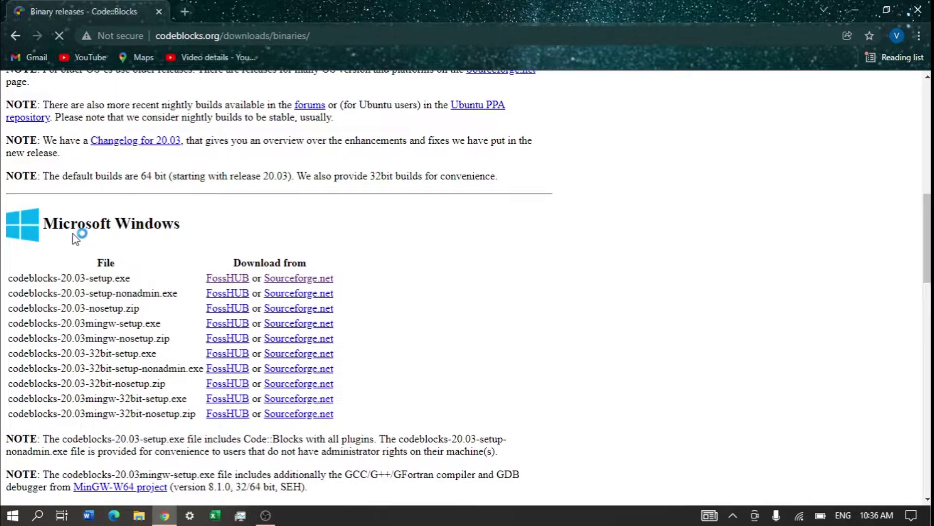
{"action": "left_click", "coordinate": [226, 280]}
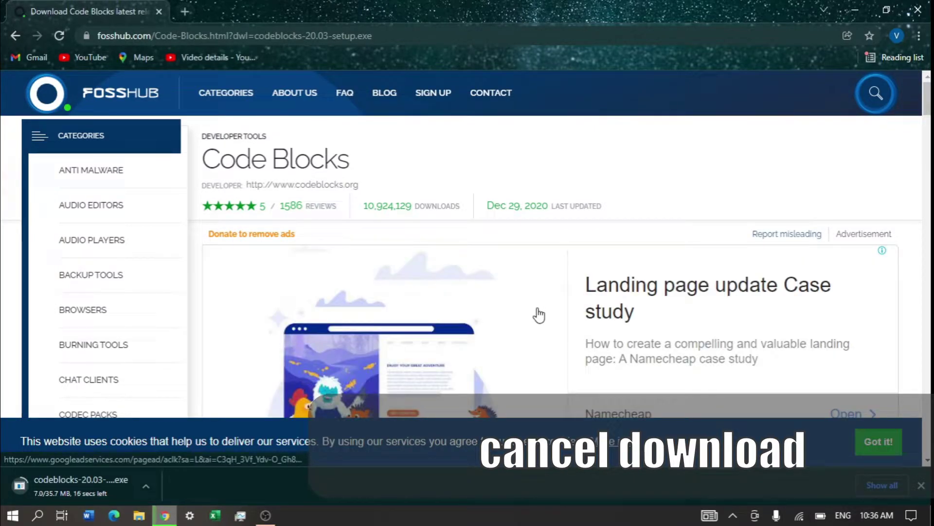
Cancel the running setup download and download the Code Blocks Windows 64 bit (including compiler) package instead
{"action": "scroll", "coordinate": [537, 312], "scroll_direction": "down", "scroll_amount": 2}
{"action": "scroll", "coordinate": [536, 307], "scroll_direction": "down", "scroll_amount": 5}
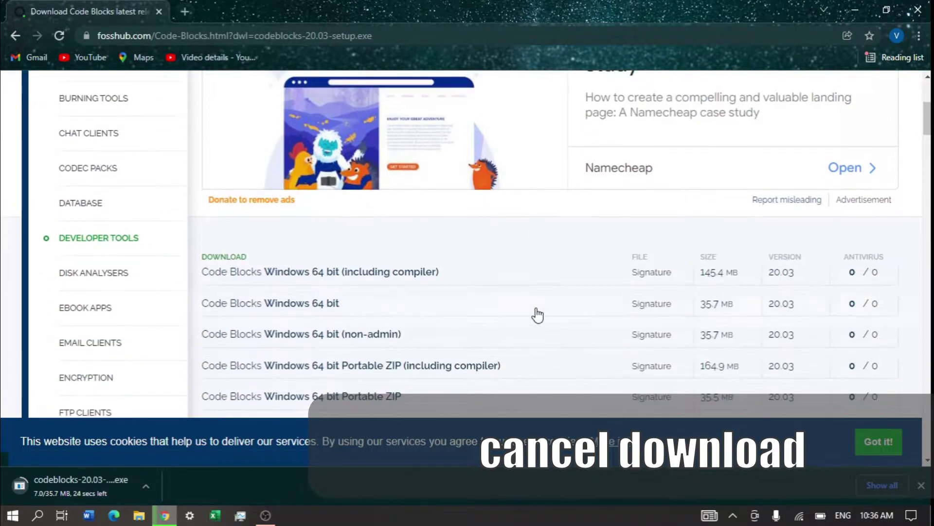
{"action": "scroll", "coordinate": [538, 316], "scroll_direction": "down", "scroll_amount": 1}
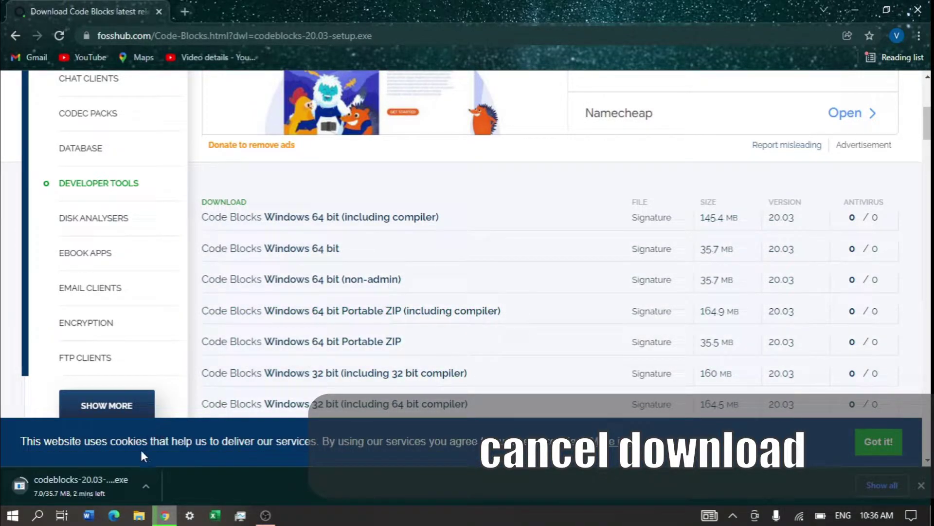
{"action": "right_click", "coordinate": [123, 486]}
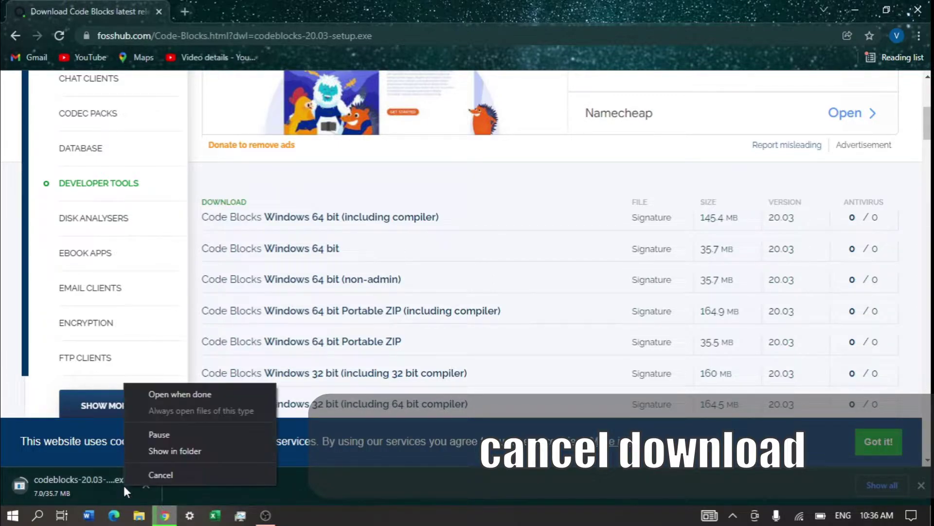
{"action": "left_click", "coordinate": [148, 474]}
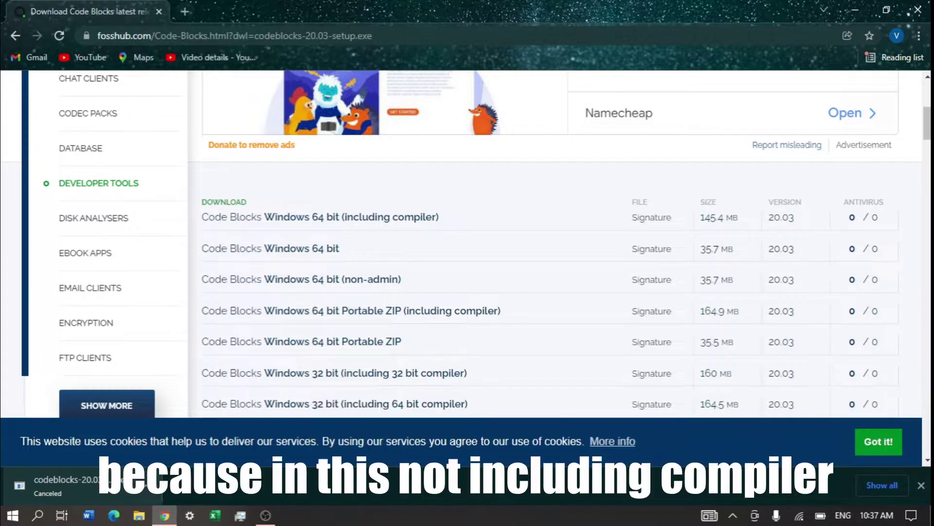
{"action": "key", "text": "XF86RFKill"}
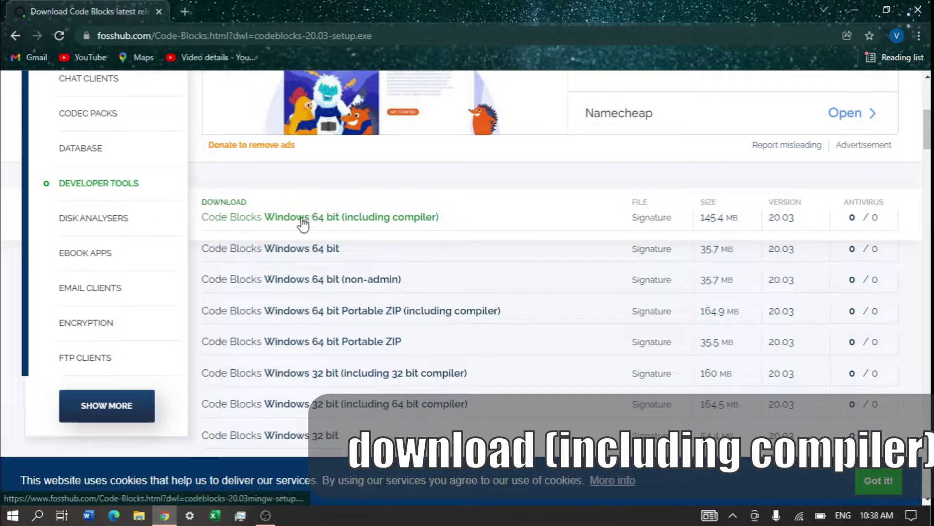
{"action": "left_click", "coordinate": [327, 219]}
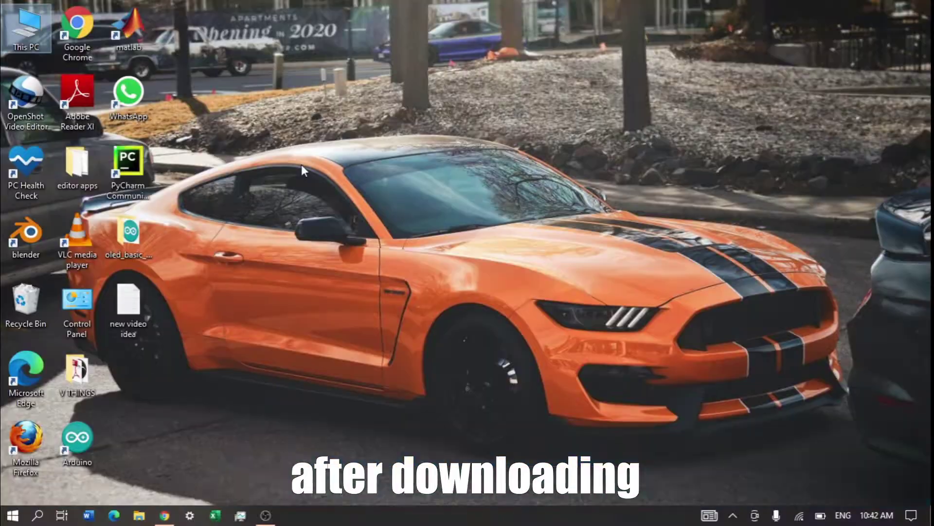
Open the Downloads folder in File Explorer, run codeblocks-20.03mingw-setup and allow it to make changes
{"action": "double_click", "coordinate": [27, 34]}
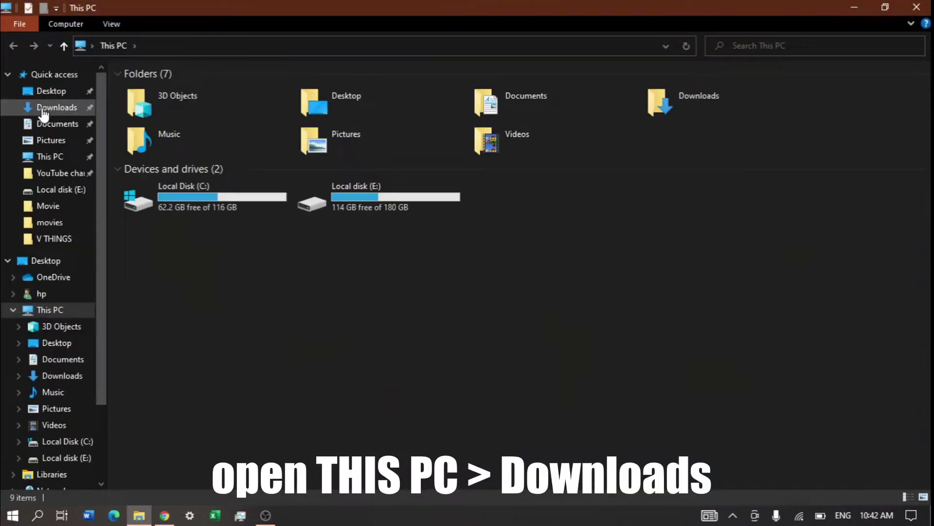
{"action": "left_click", "coordinate": [44, 110]}
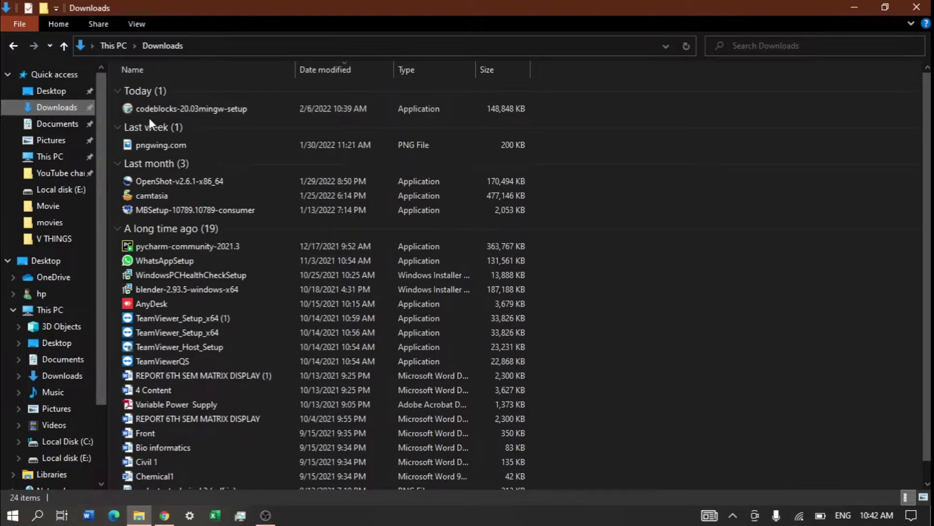
{"action": "left_click", "coordinate": [195, 112]}
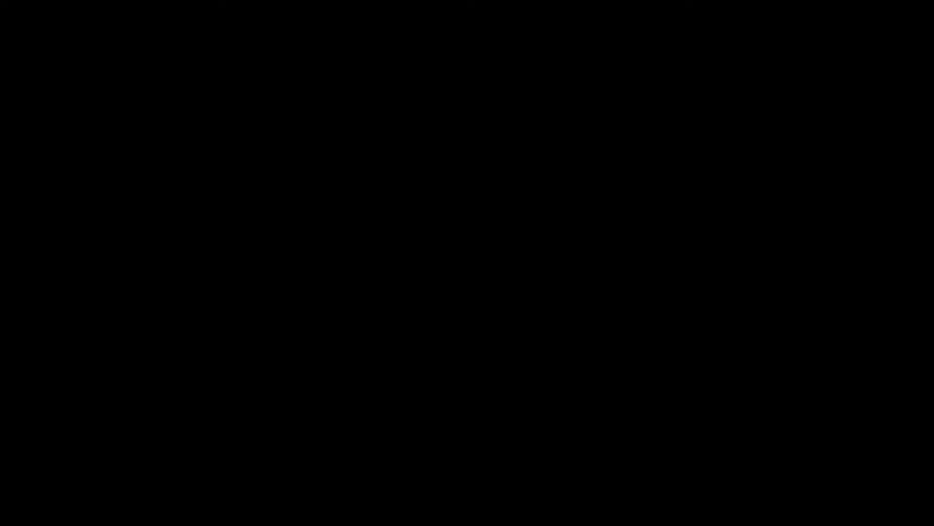
{"action": "left_click", "coordinate": [568, 307]}
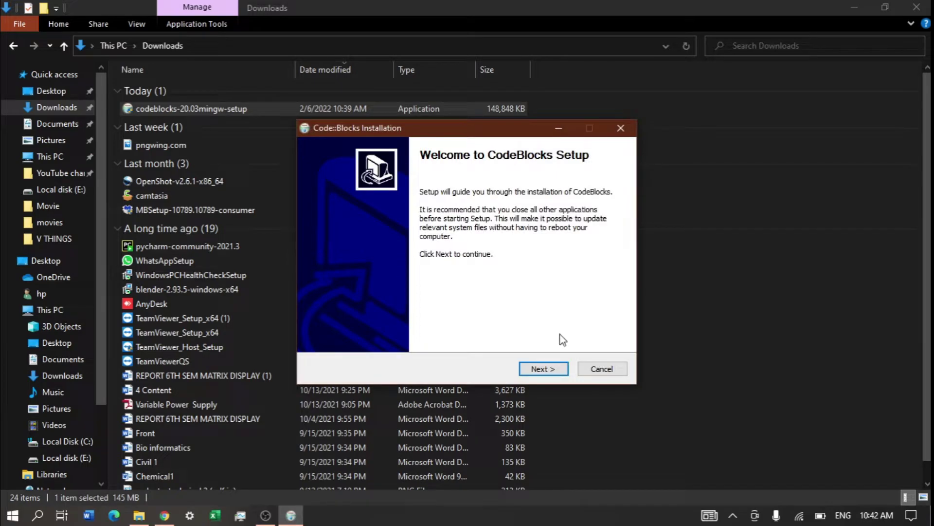
Start the setup, accept the license agreement and keep the full installation with all plugins and tools
{"action": "left_click", "coordinate": [542, 370]}
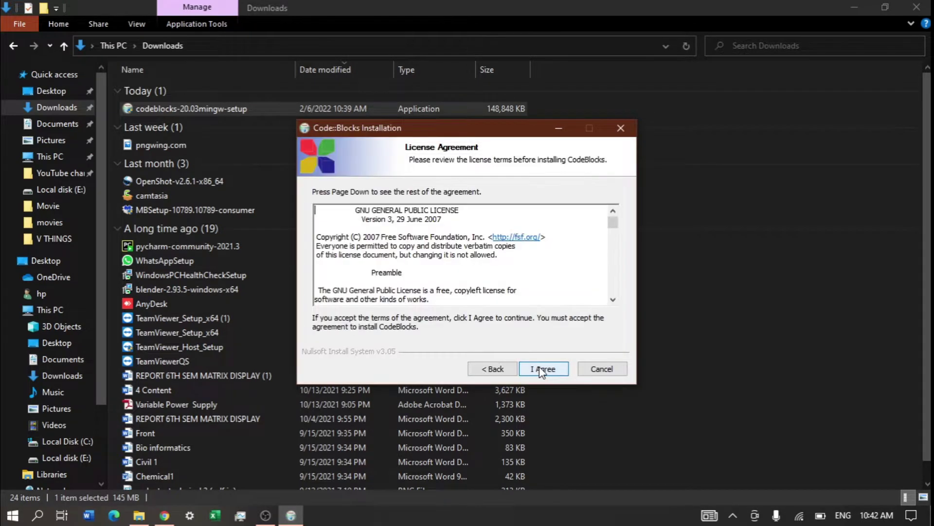
{"action": "left_click", "coordinate": [542, 370]}
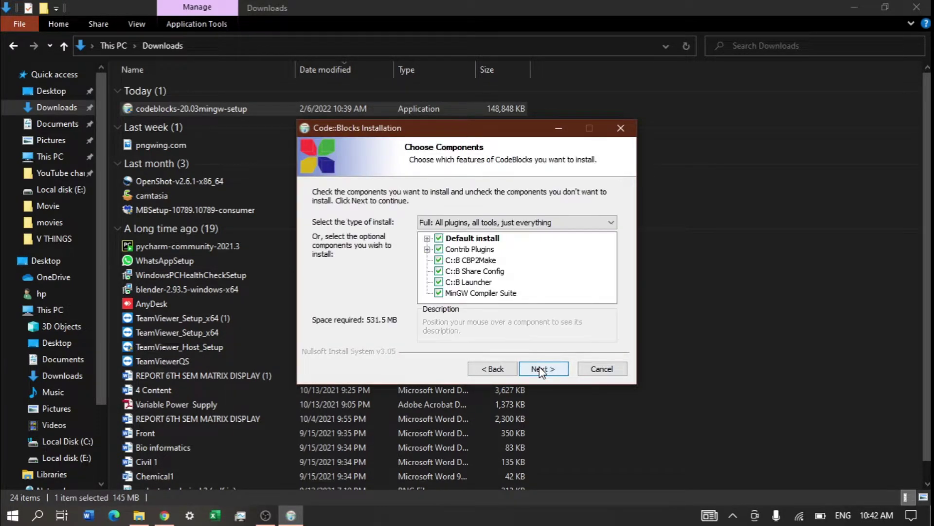
{"action": "left_click", "coordinate": [542, 370]}
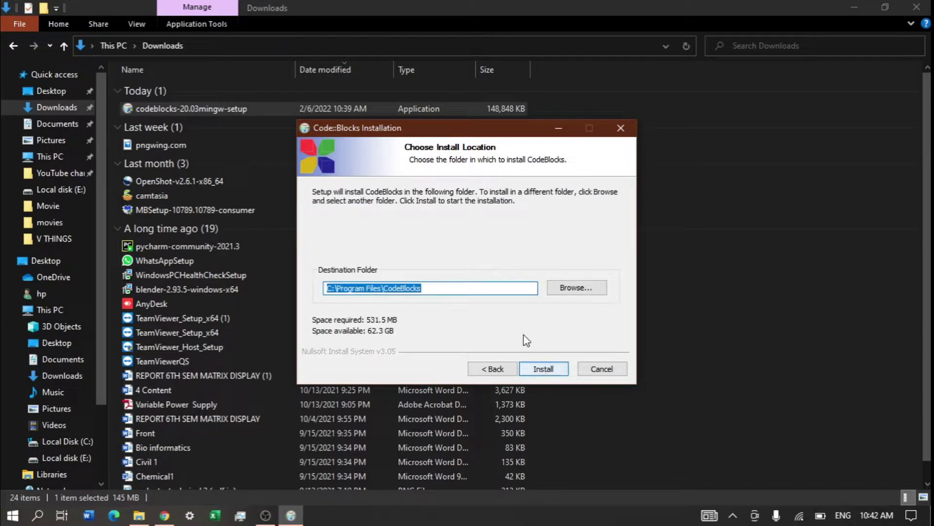
Set the installation's destination to the "insallation apps" folder on Local disk (E:)
{"action": "left_click", "coordinate": [573, 287]}
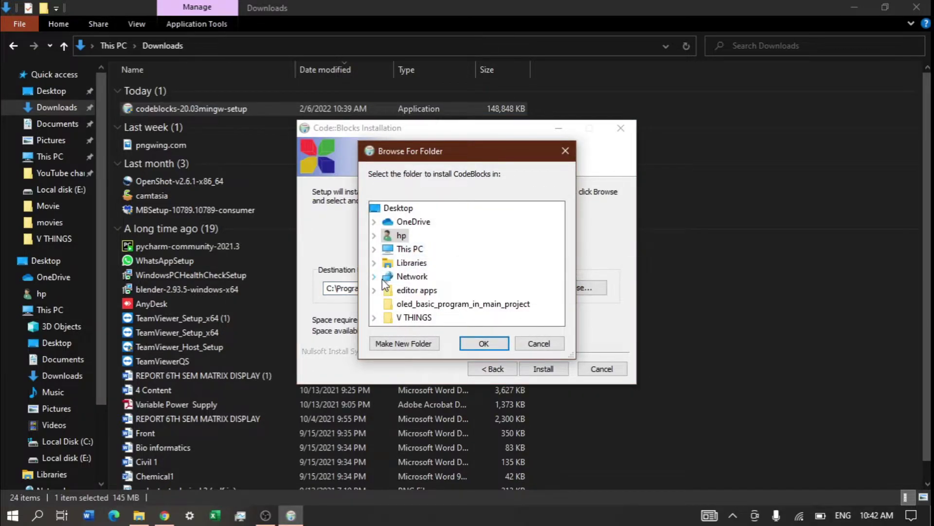
{"action": "left_click", "coordinate": [373, 249]}
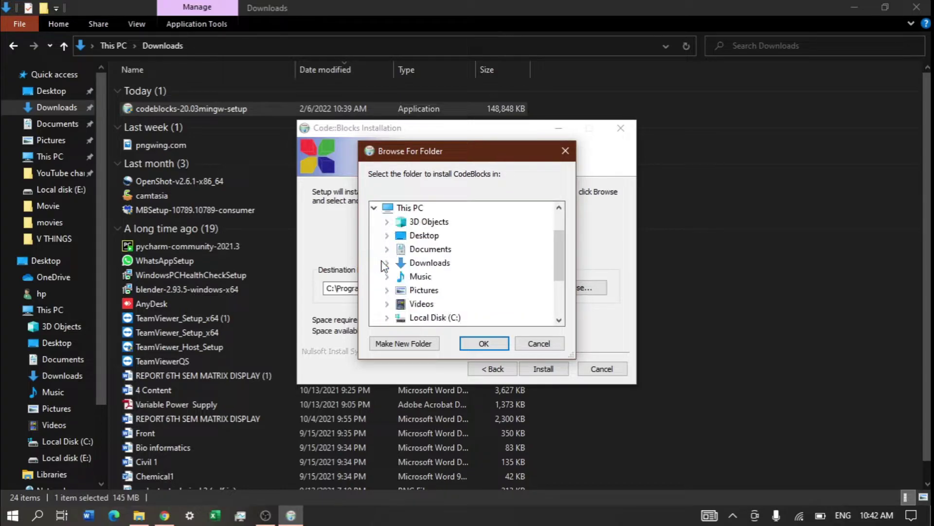
{"action": "scroll", "coordinate": [472, 258], "scroll_direction": "down", "scroll_amount": 1}
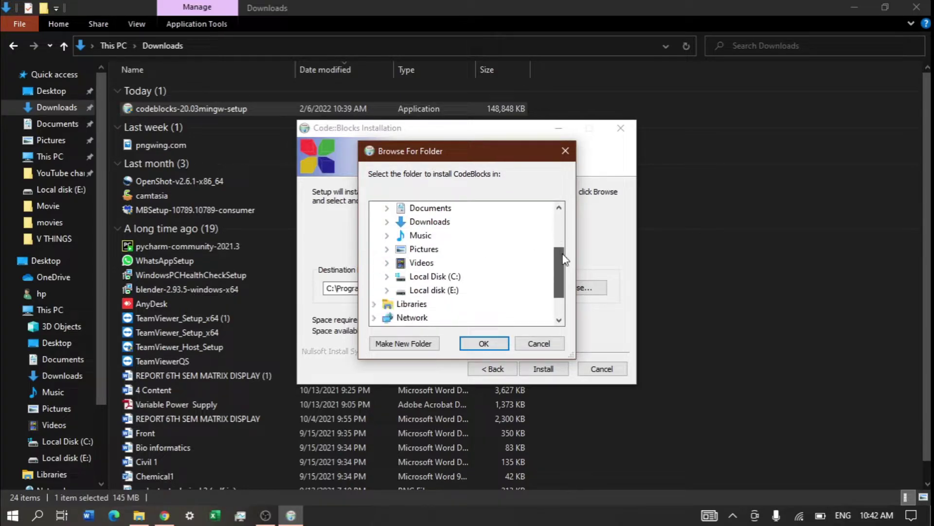
{"action": "left_click", "coordinate": [436, 291]}
{"action": "double_click", "coordinate": [437, 291]}
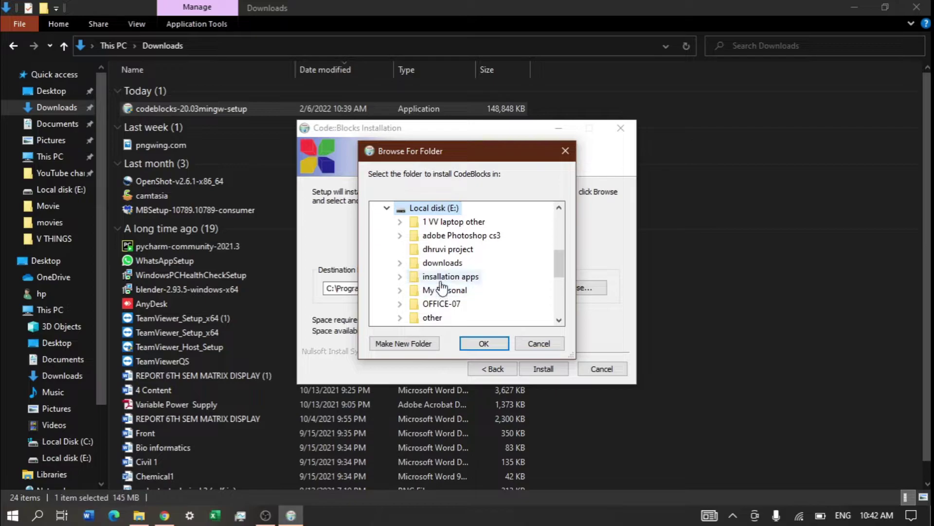
{"action": "double_click", "coordinate": [445, 278]}
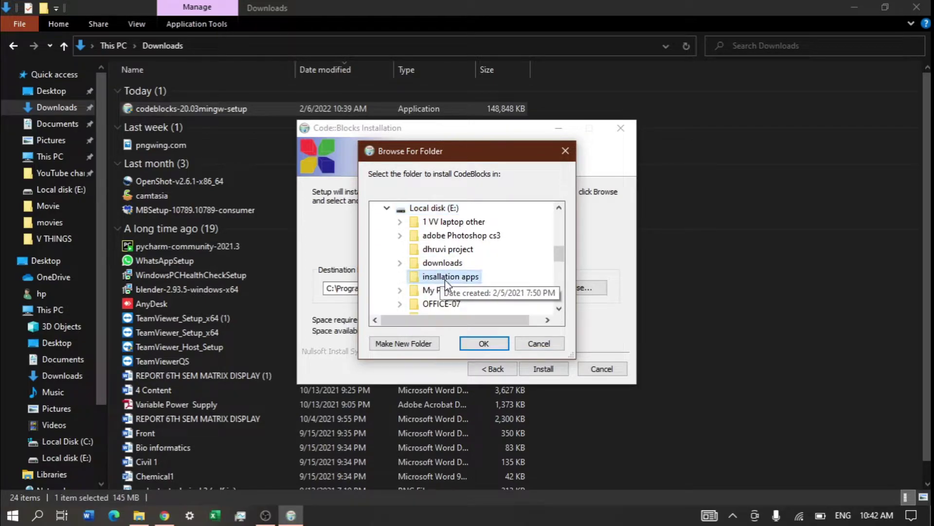
{"action": "left_click", "coordinate": [484, 344]}
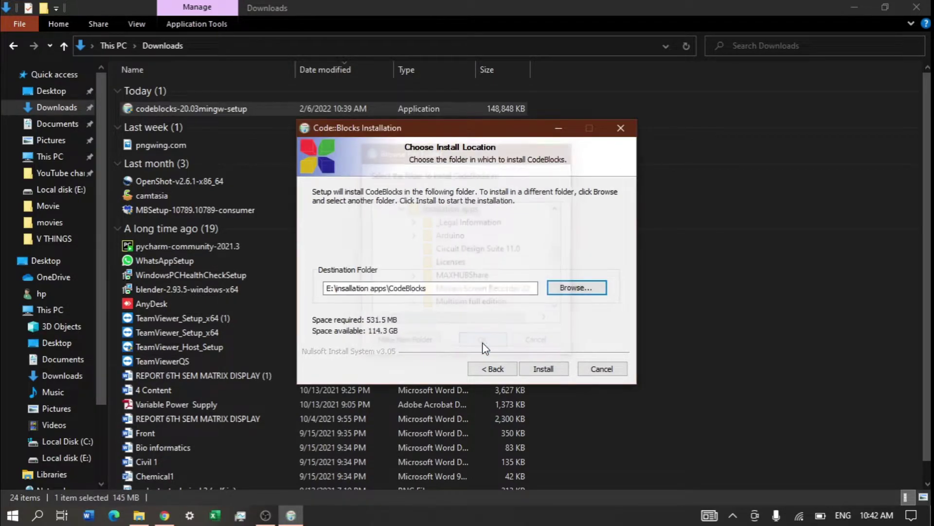
Install CodeBlocks, choose to run it right away, then finish the setup and minimize the Downloads window
{"action": "left_click", "coordinate": [543, 371]}
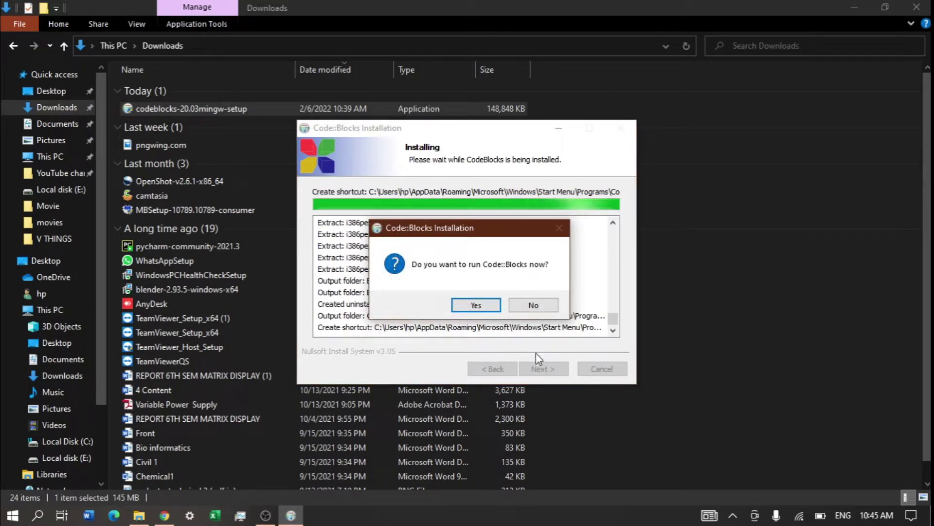
{"action": "left_click", "coordinate": [471, 305]}
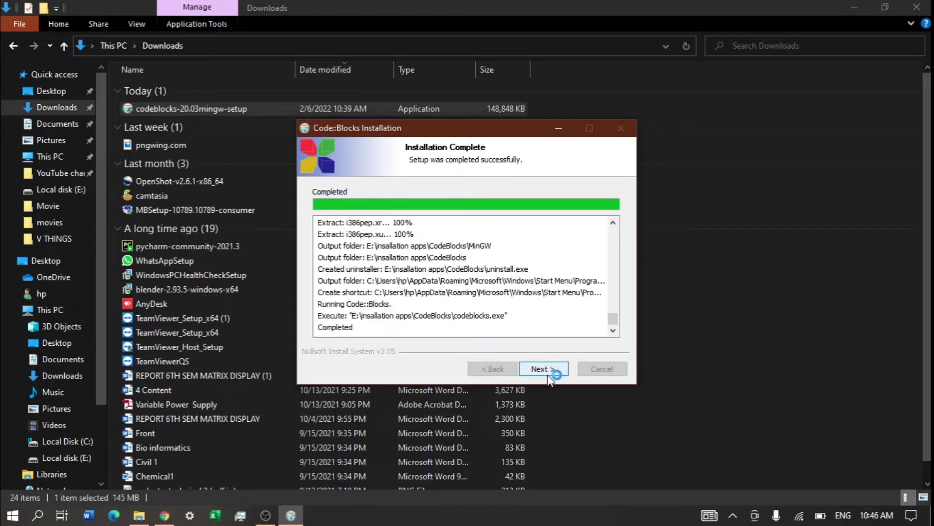
{"action": "left_click", "coordinate": [542, 370]}
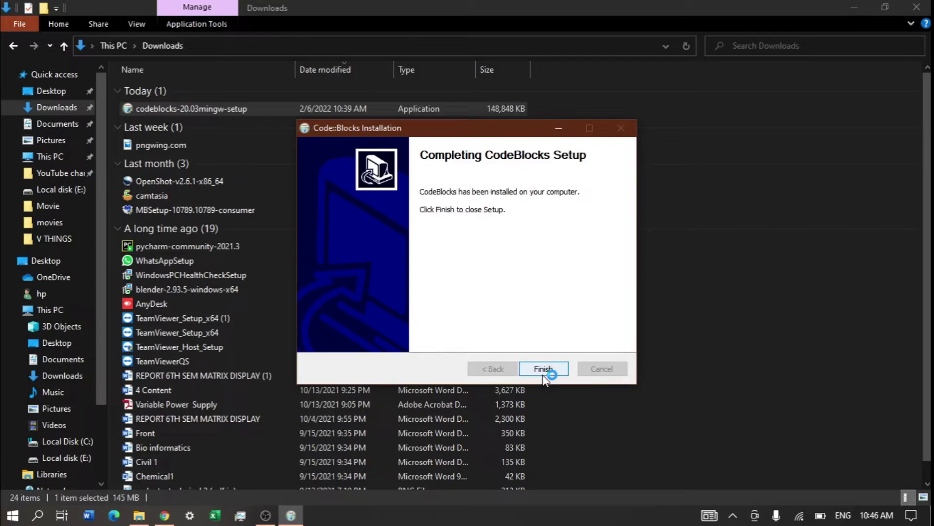
{"action": "left_click", "coordinate": [544, 370]}
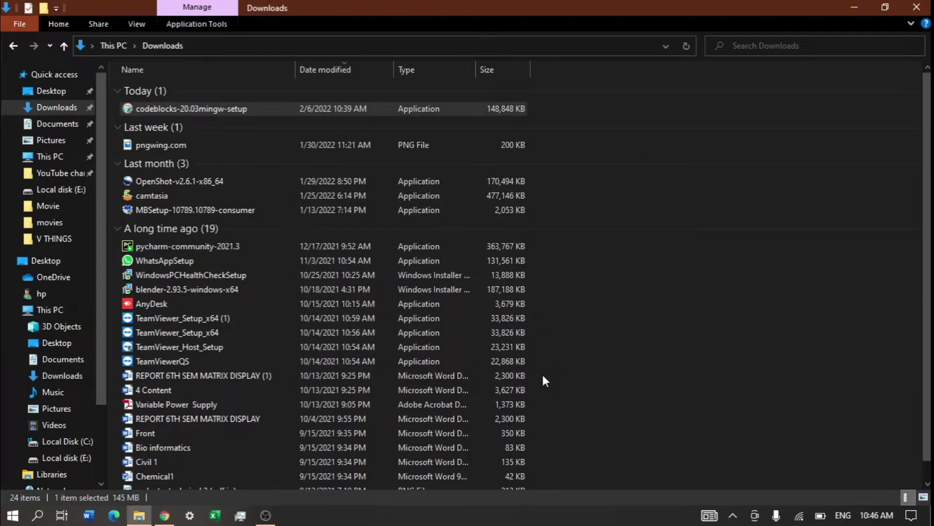
{"action": "left_click", "coordinate": [853, 6]}
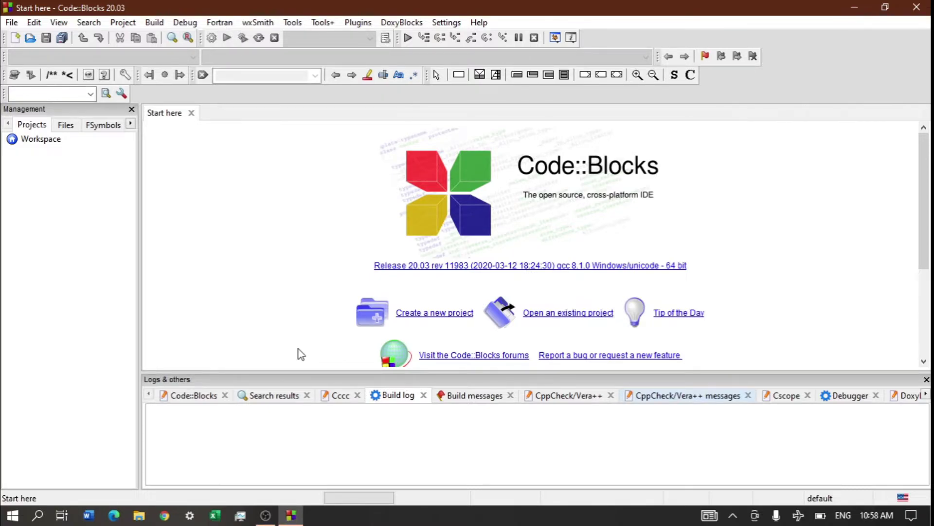
In Code::Blocks, start a new Console application project and choose C as its language
{"action": "left_click", "coordinate": [415, 319]}
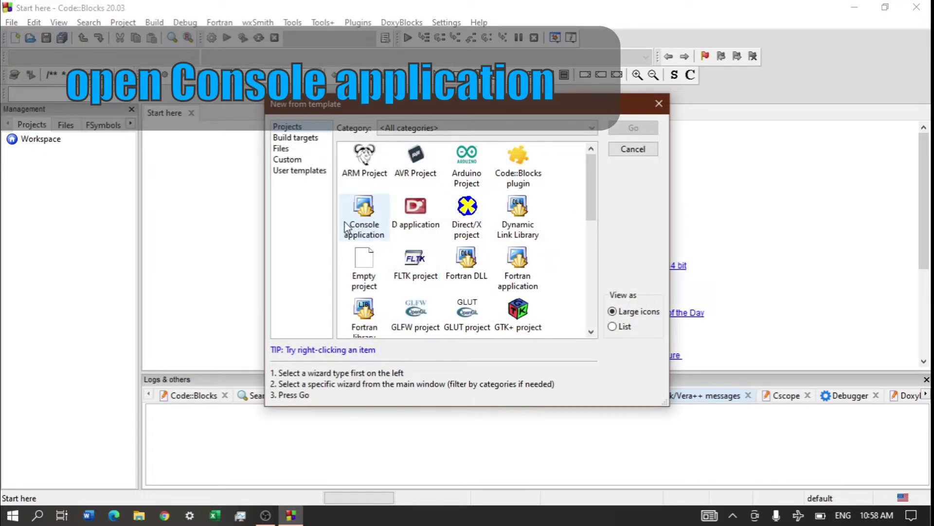
{"action": "left_click", "coordinate": [370, 237]}
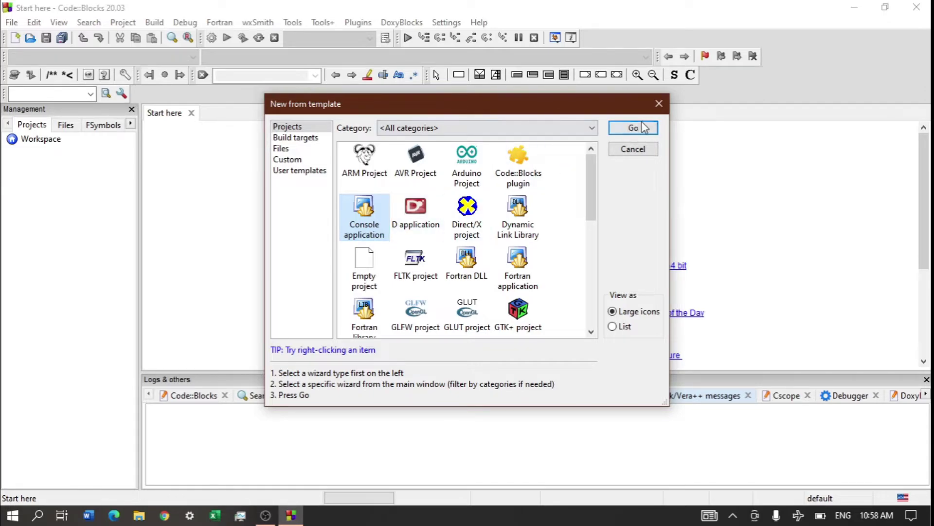
{"action": "left_click", "coordinate": [631, 130]}
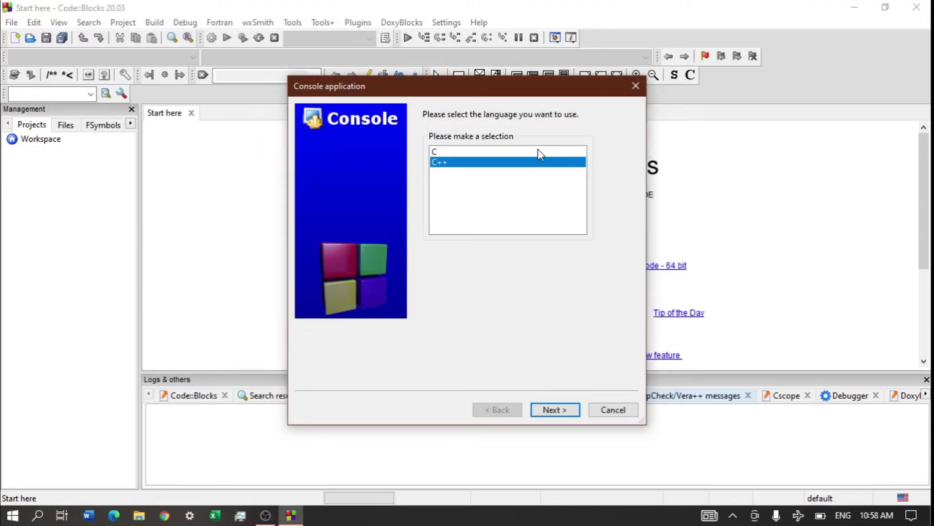
{"action": "left_click", "coordinate": [504, 153]}
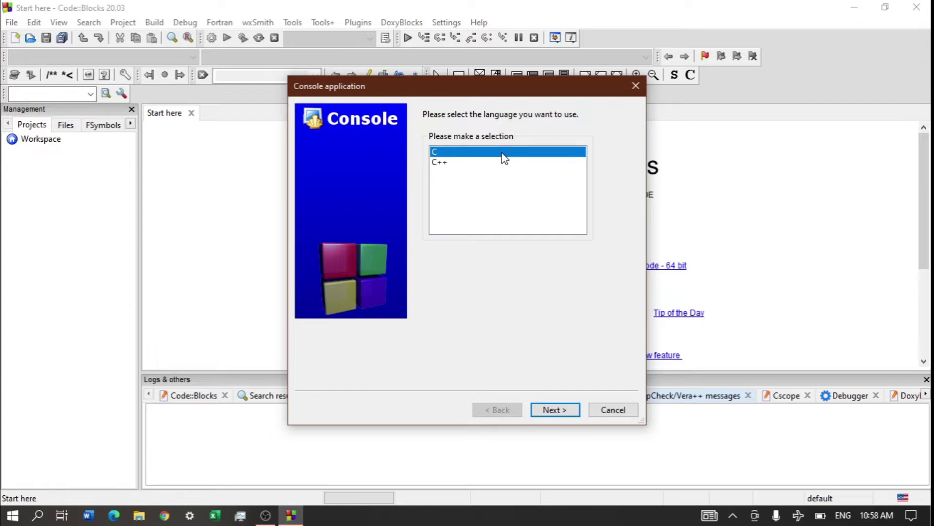
{"action": "left_click", "coordinate": [549, 411]}
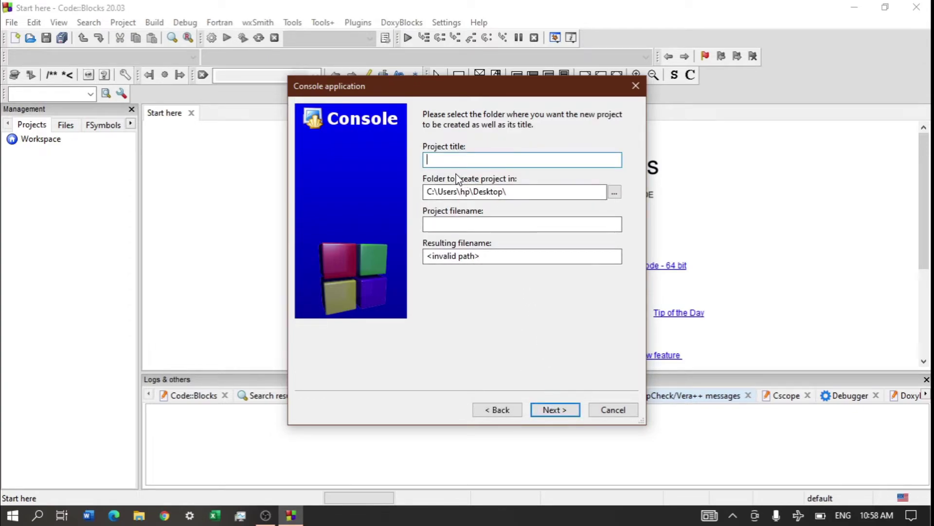
Title the new console project "hello world" and set Local disk (E:) as the folder to create it in
{"action": "type", "text": "he"}
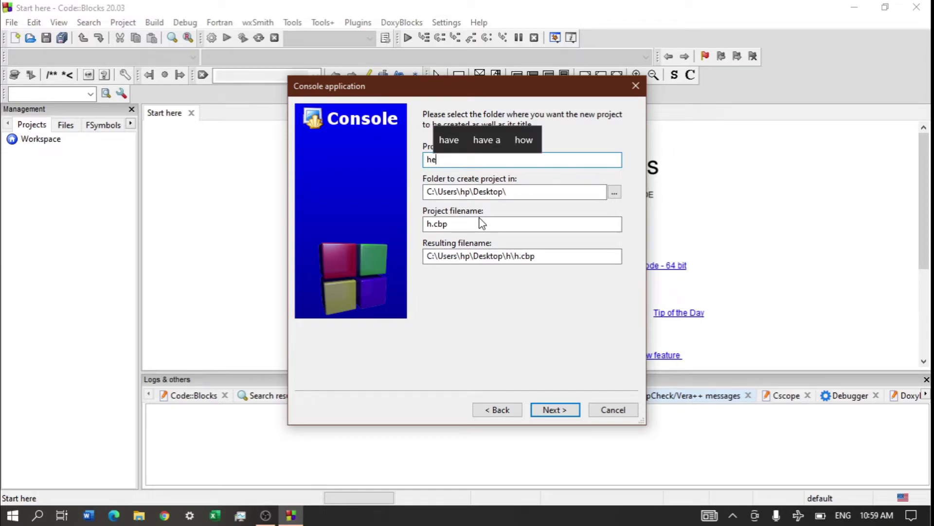
{"action": "type", "text": "llo wo"}
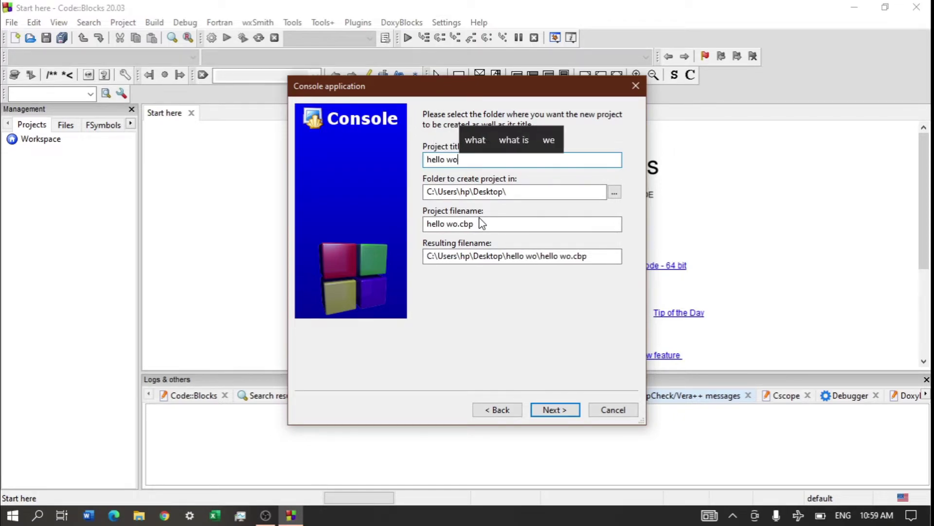
{"action": "type", "text": "rld"}
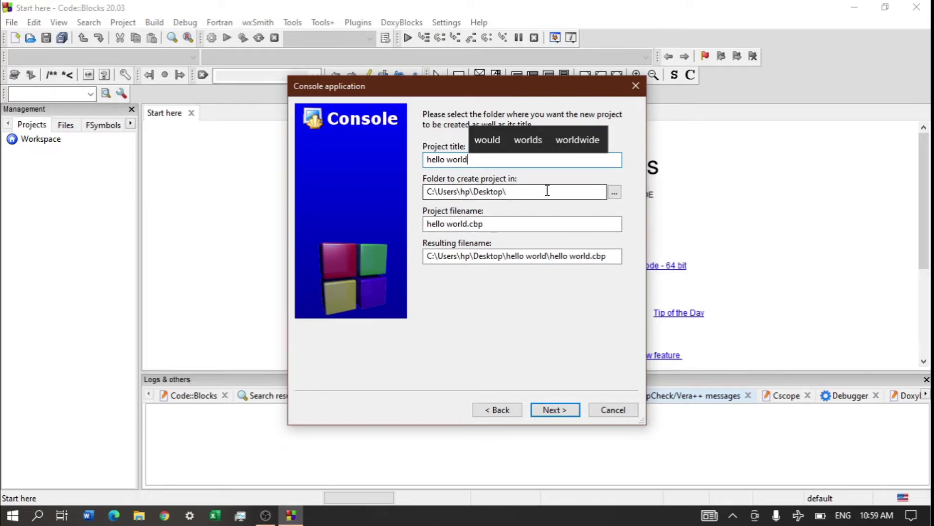
{"action": "left_click", "coordinate": [615, 192]}
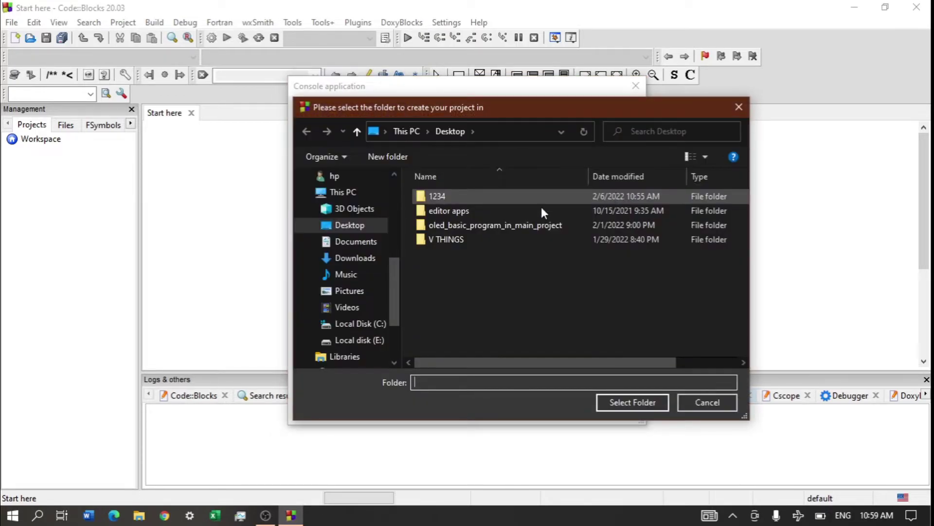
{"action": "left_click", "coordinate": [359, 340]}
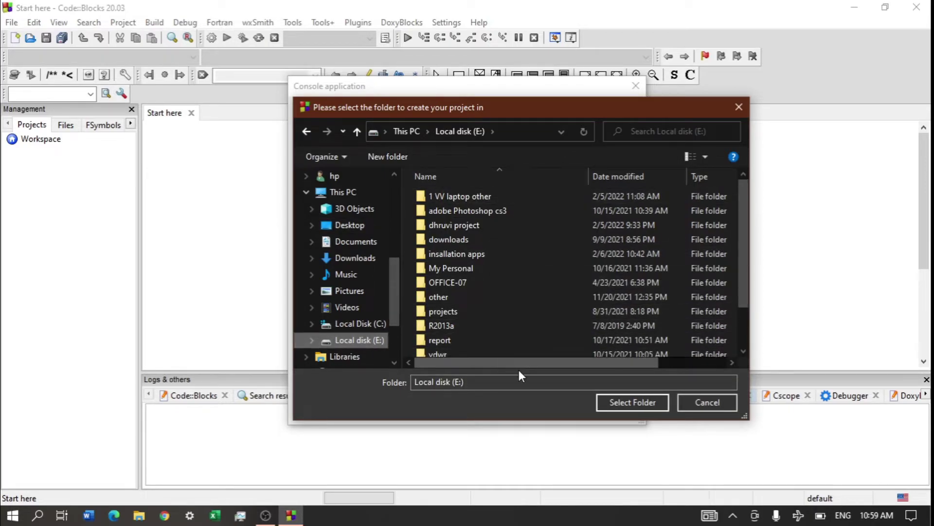
{"action": "left_click", "coordinate": [619, 401]}
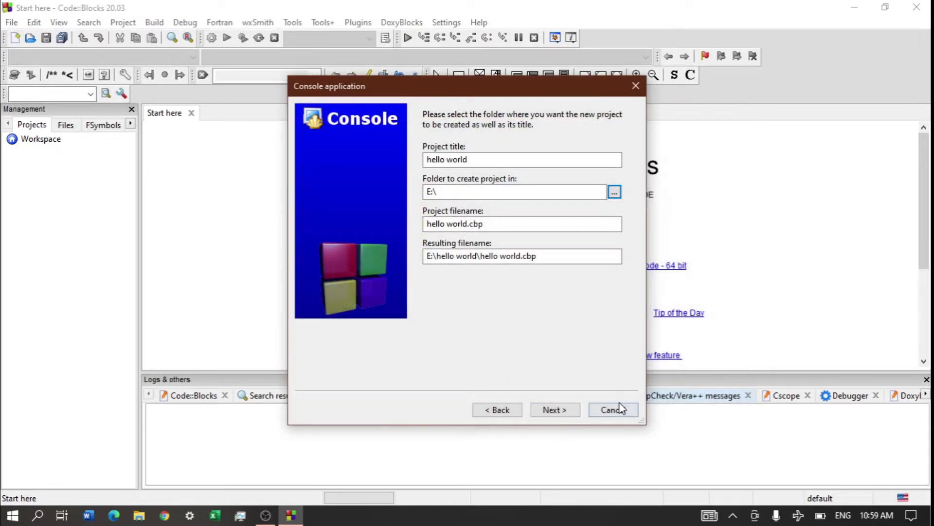
{"action": "left_click", "coordinate": [550, 411]}
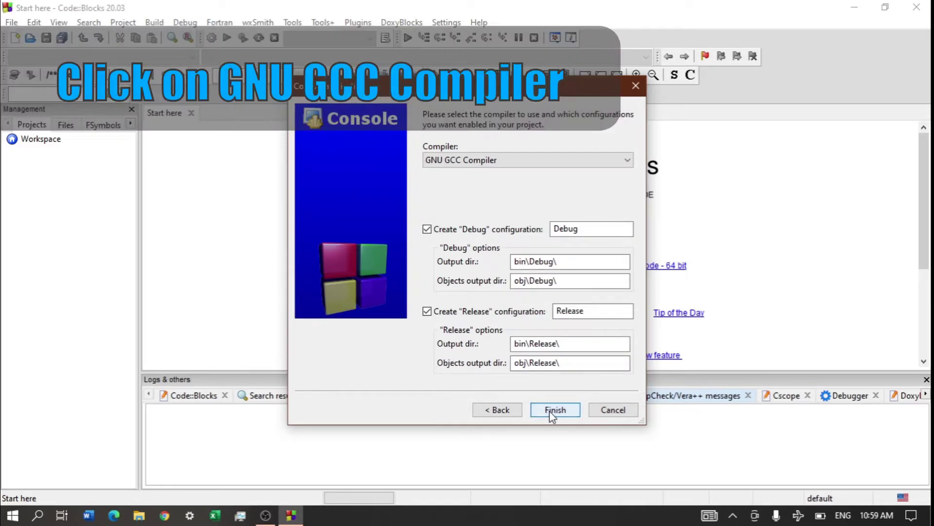
Choose GNU GCC Compiler for the project, keep the Debug and Release configurations and finish creating it
{"action": "left_click", "coordinate": [462, 161]}
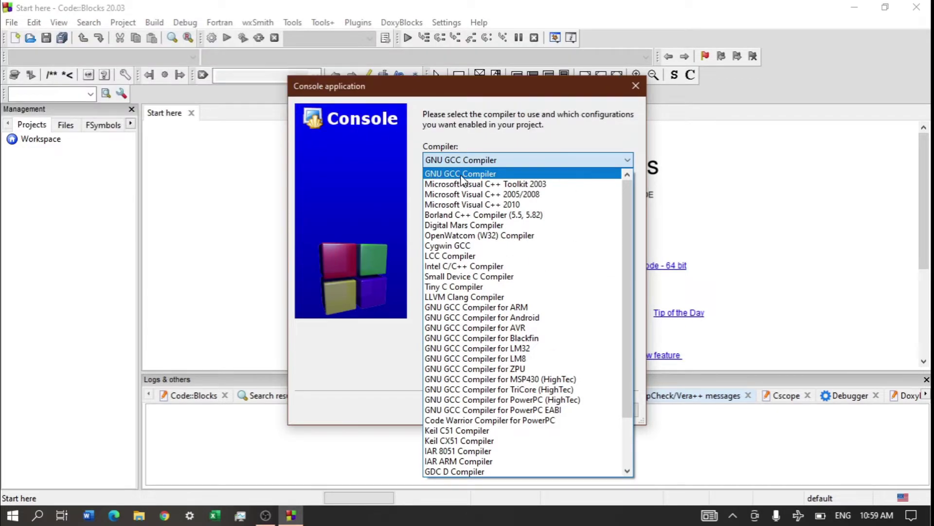
{"action": "left_click", "coordinate": [453, 176]}
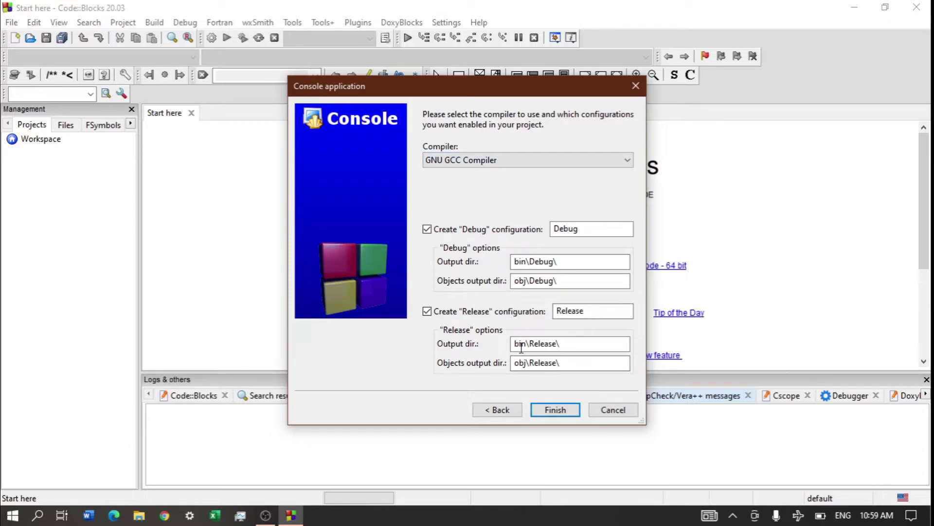
{"action": "left_click", "coordinate": [550, 412]}
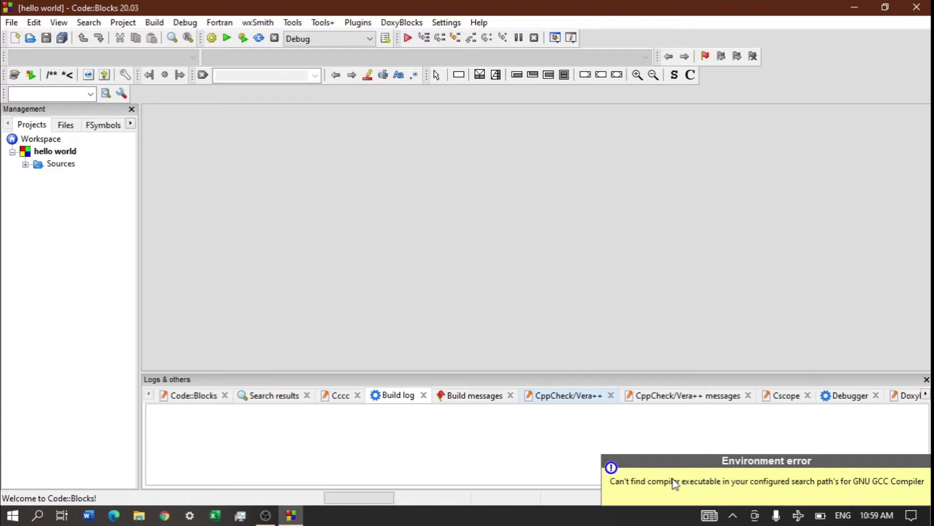
Open main.c from the project's Sources and try to run the program, checking the build log's compiler setup advice
{"action": "left_click", "coordinate": [25, 165]}
{"action": "double_click", "coordinate": [70, 176]}
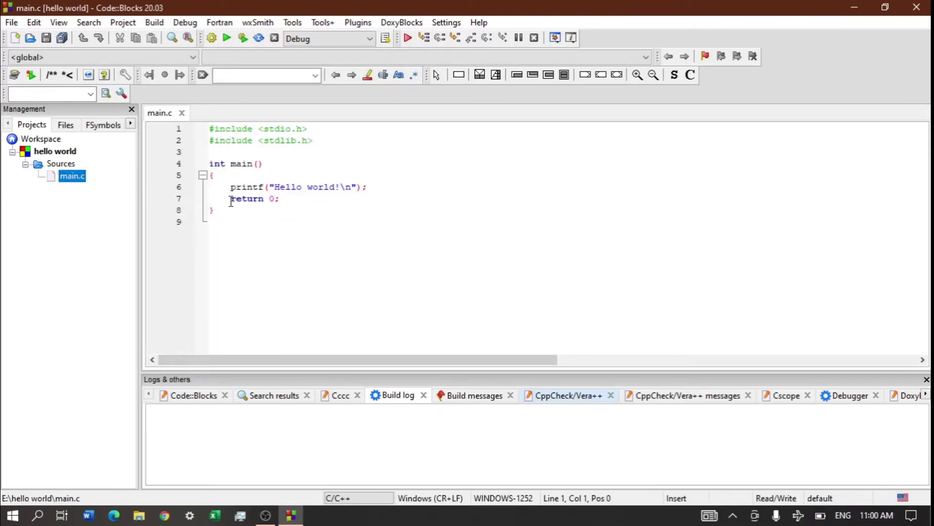
{"action": "left_click", "coordinate": [225, 39]}
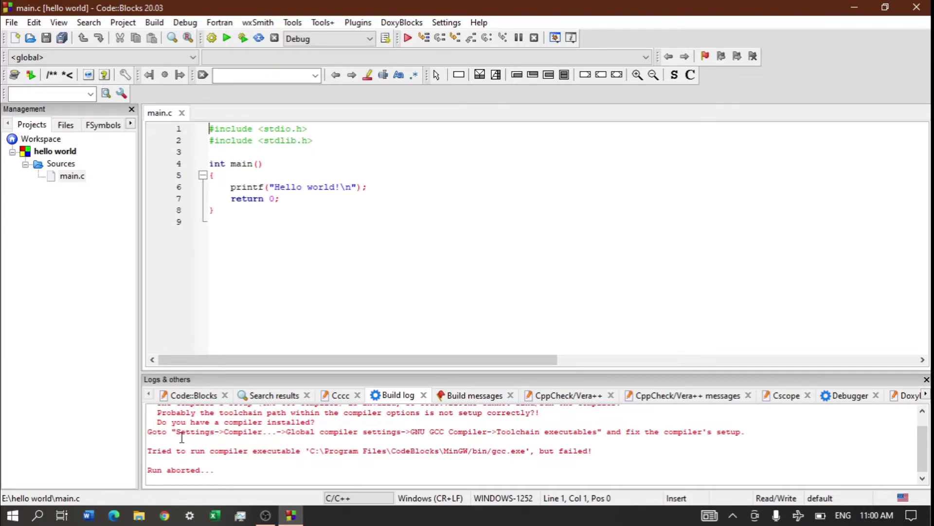
{"action": "left_click_drag", "start_coordinate": [152, 432], "coordinate": [747, 431]}
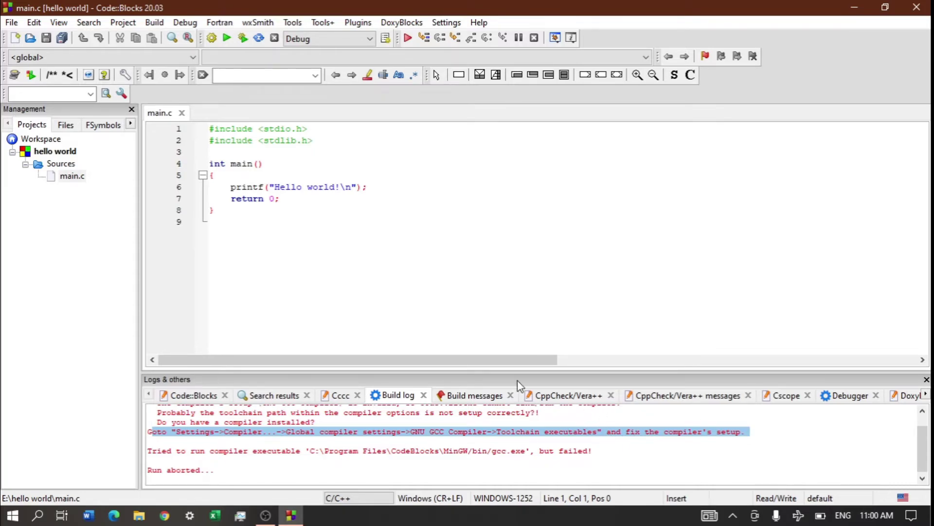
{"action": "left_click", "coordinate": [448, 302]}
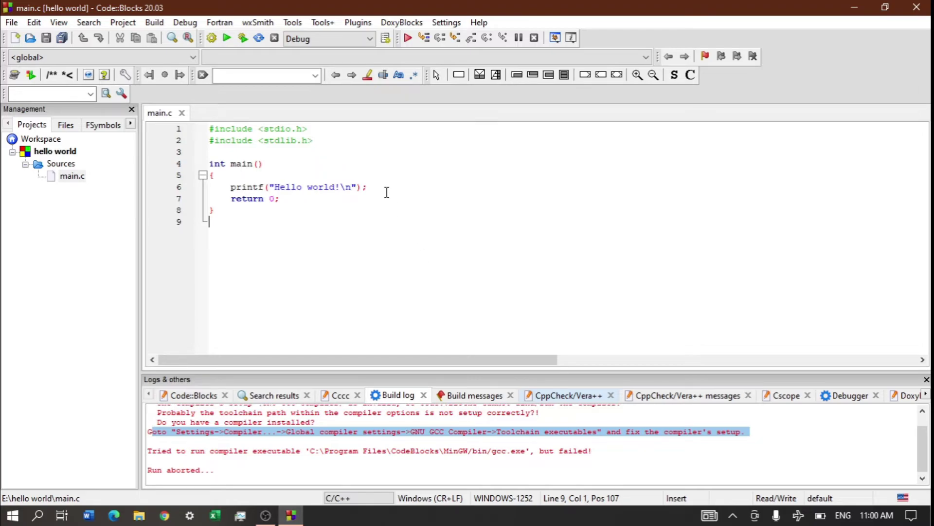
In the global compiler settings, auto-detect the GNU GCC toolchain's installation directory as E:\insallation apps\CodeBlocks\MinGW and save the settings
{"action": "left_click", "coordinate": [445, 24]}
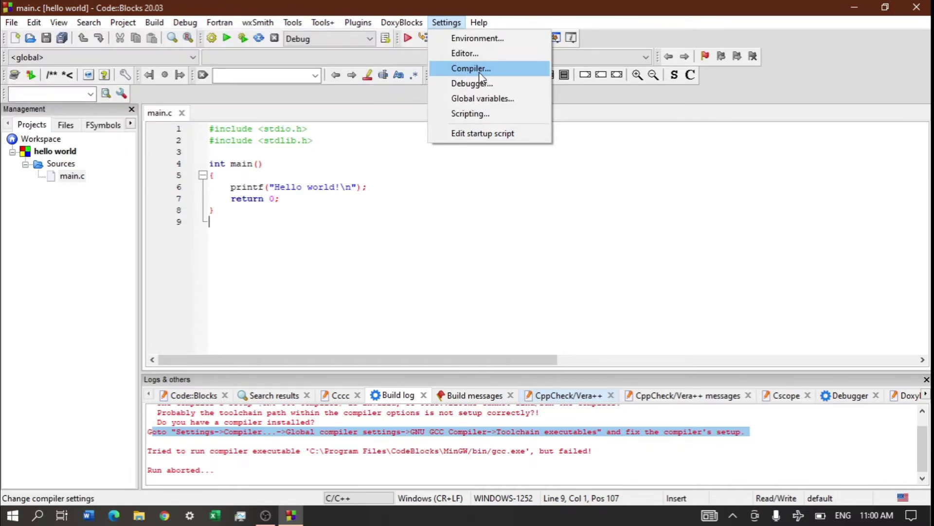
{"action": "left_click", "coordinate": [471, 70]}
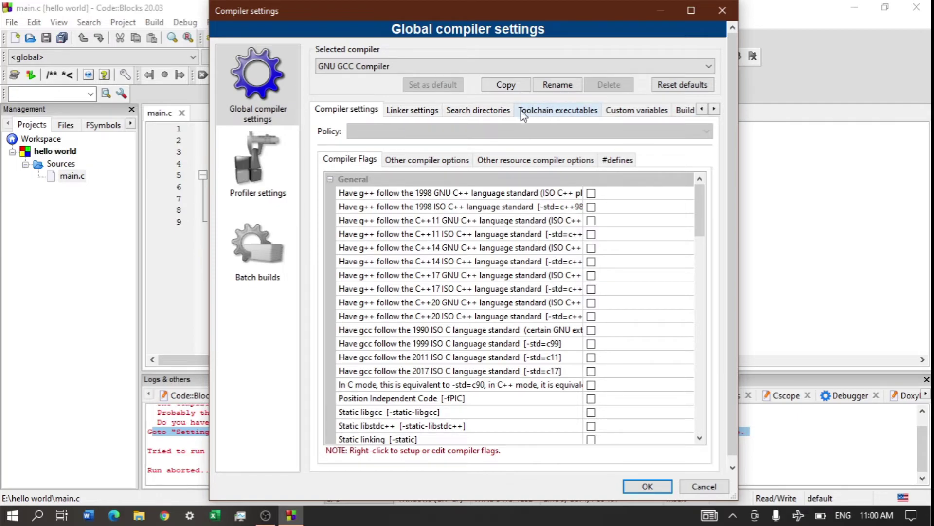
{"action": "left_click", "coordinate": [554, 113]}
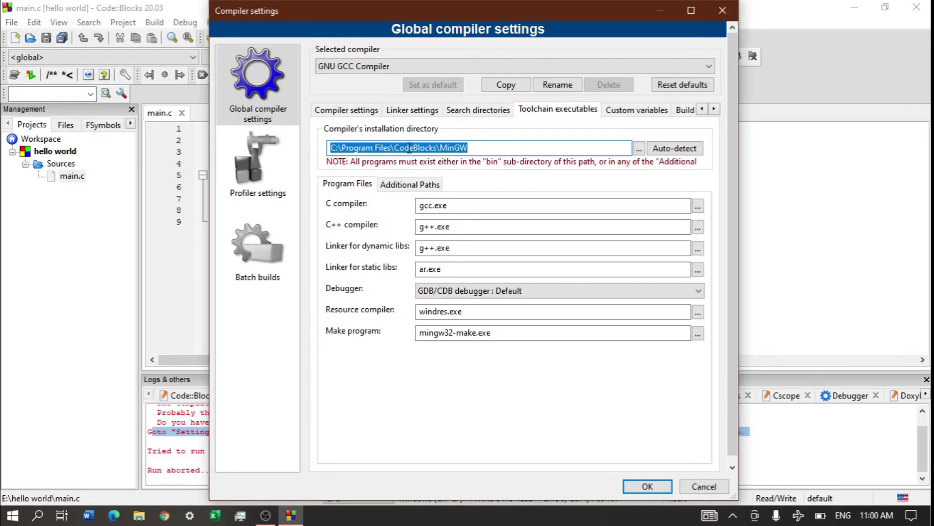
{"action": "left_click", "coordinate": [662, 153]}
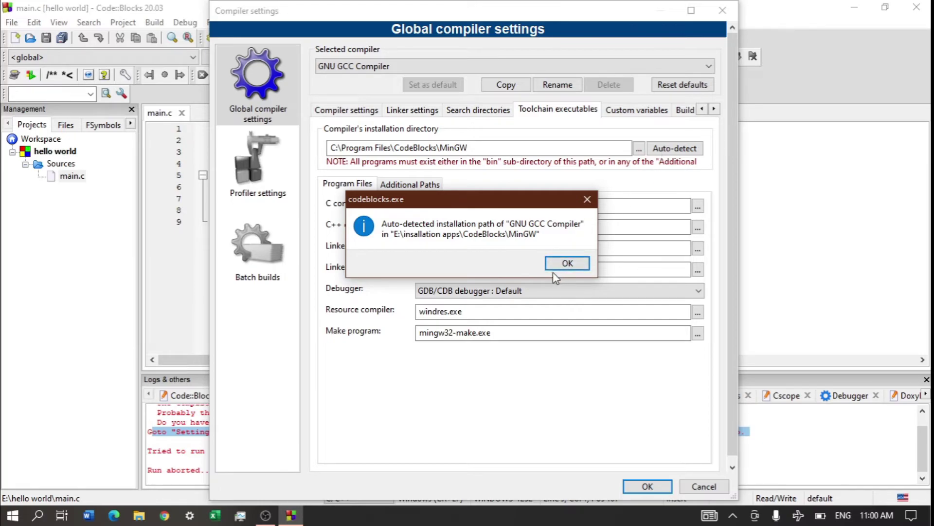
{"action": "left_click", "coordinate": [568, 263]}
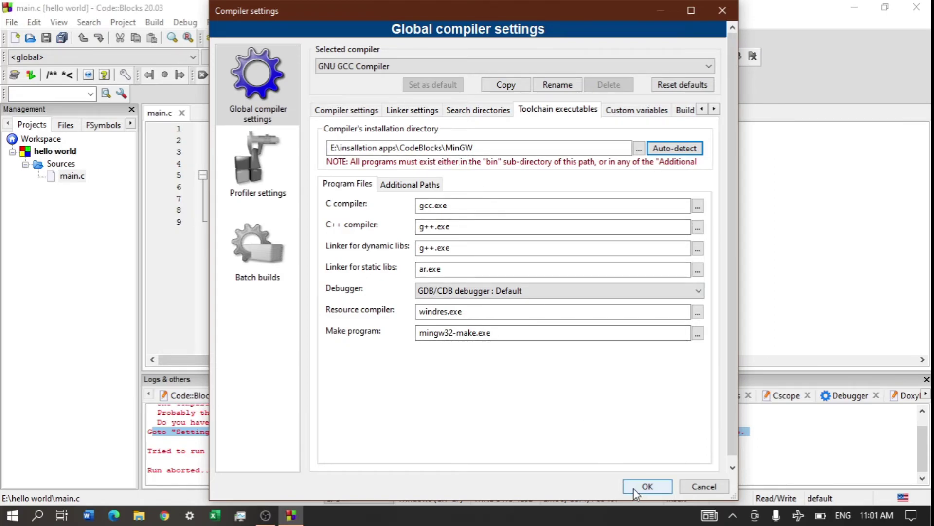
{"action": "left_click", "coordinate": [646, 489]}
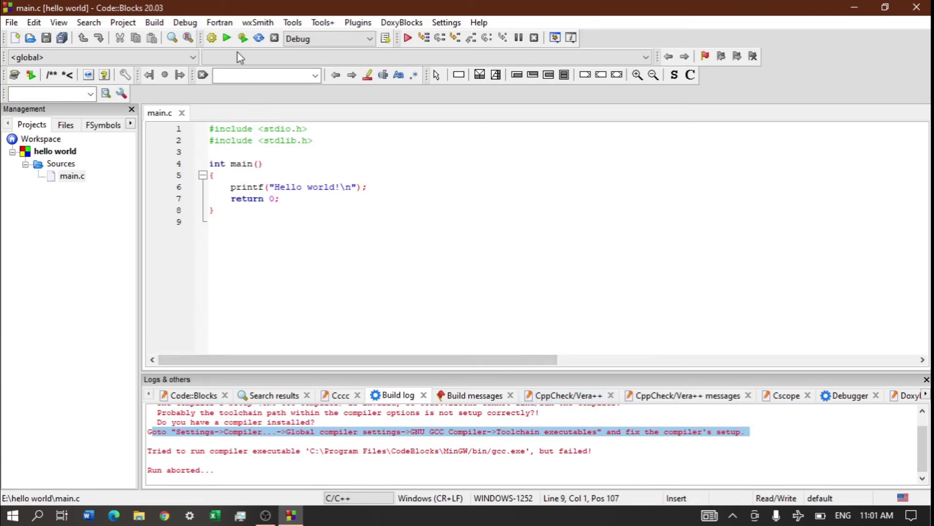
Build and run the hello world project, then close its output console
{"action": "left_click", "coordinate": [231, 43]}
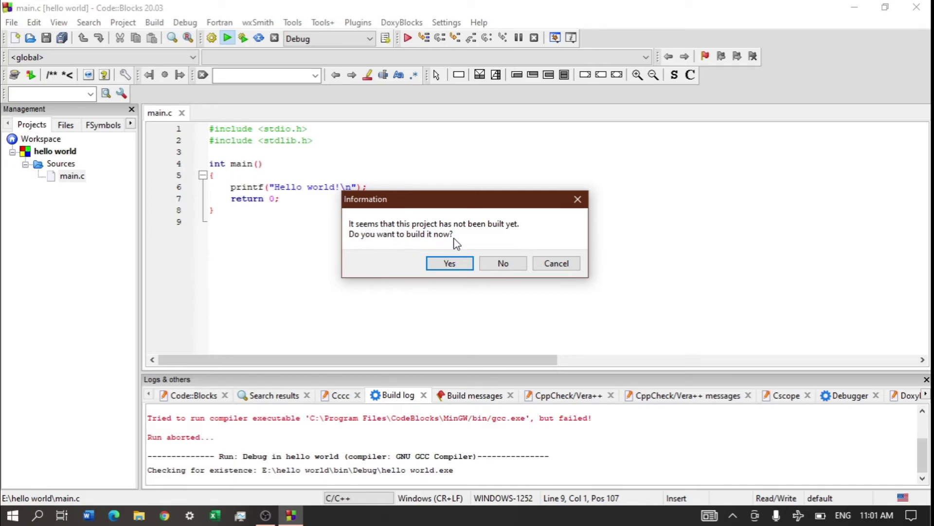
{"action": "left_click", "coordinate": [449, 264]}
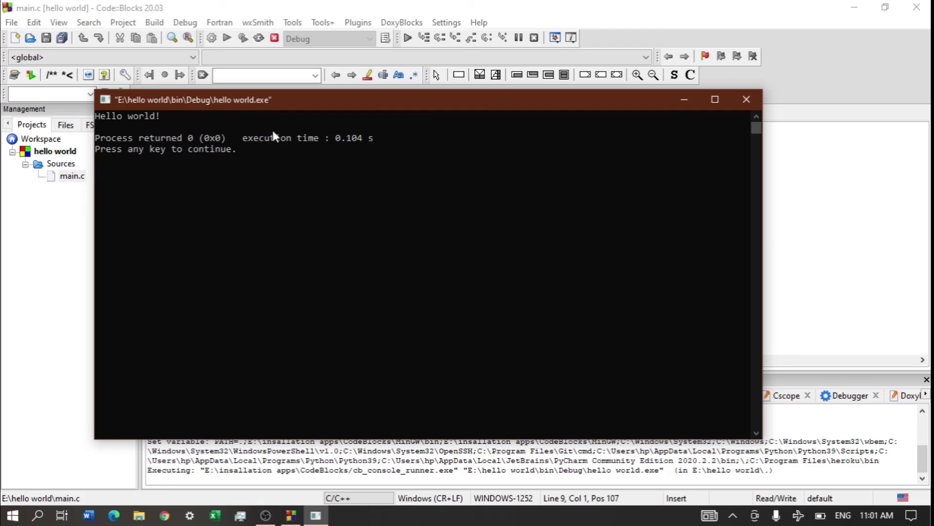
{"action": "left_click", "coordinate": [744, 100]}
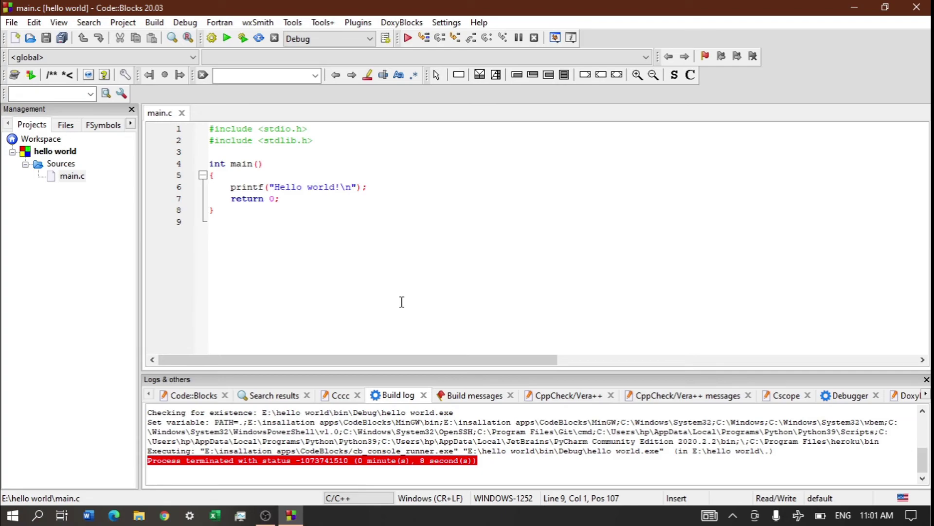
Close Code::Blocks and refresh the Windows desktop
{"action": "left_click", "coordinate": [917, 14]}
{"action": "right_click", "coordinate": [389, 175]}
{"action": "left_click", "coordinate": [428, 214]}
{"action": "key", "text": "F5"}
{"action": "key", "text": "F5"}
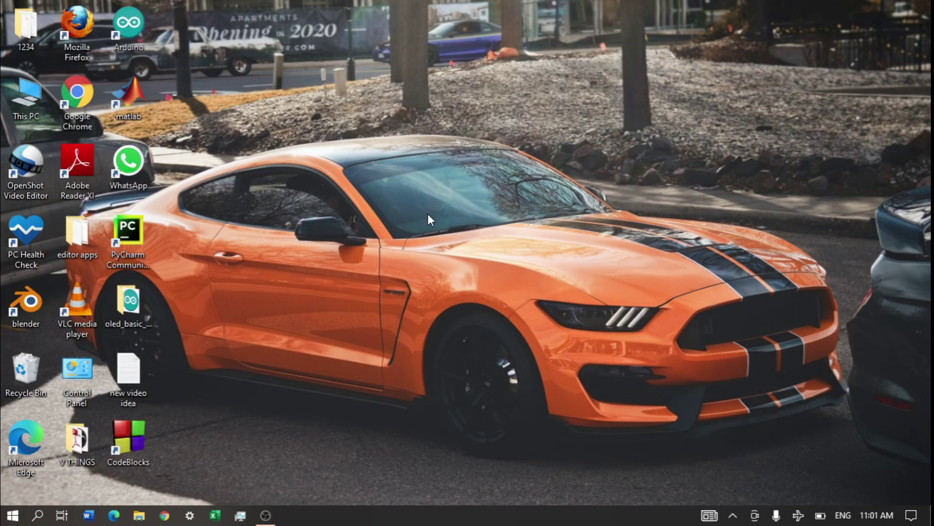